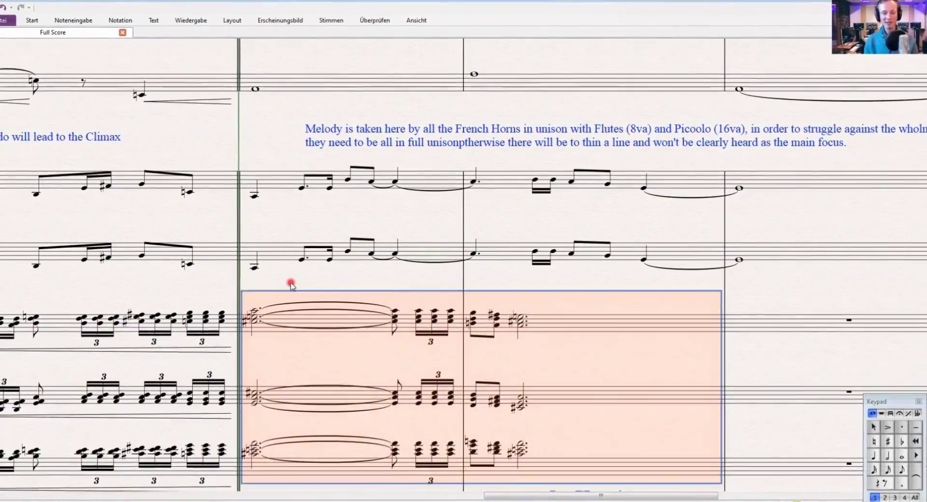
Clear the brass chord passage and select one bar on the lowest chord staff
click(289, 287)
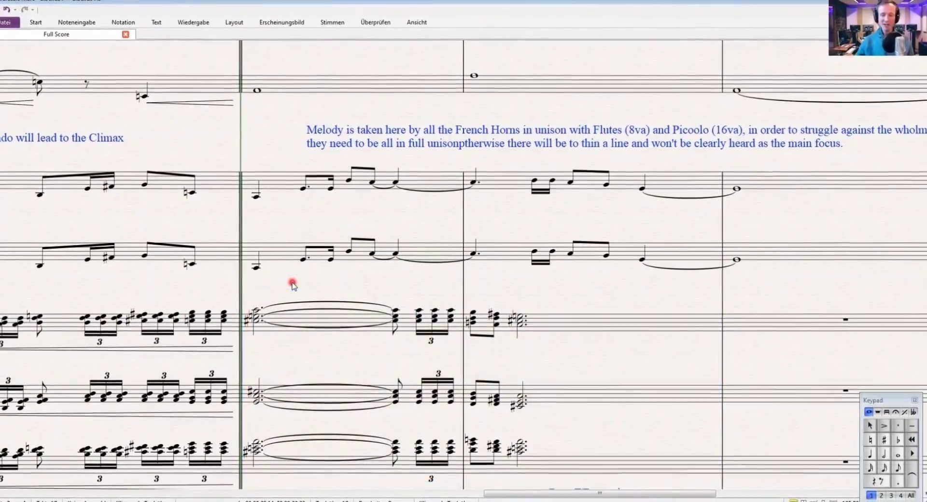
scroll(295, 382, down, 3)
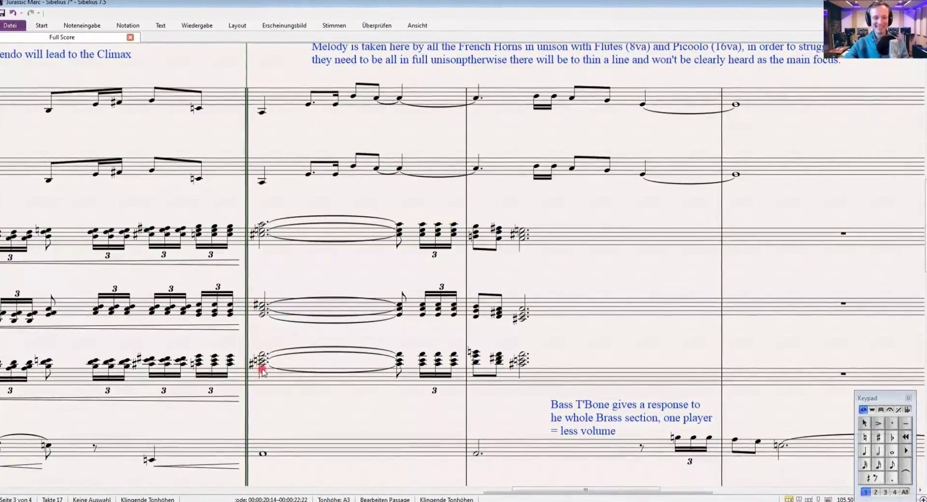
click(262, 371)
Play the score from the selected bar, then select the trombones' rhythmic bar
scroll(96, 209, down, 2)
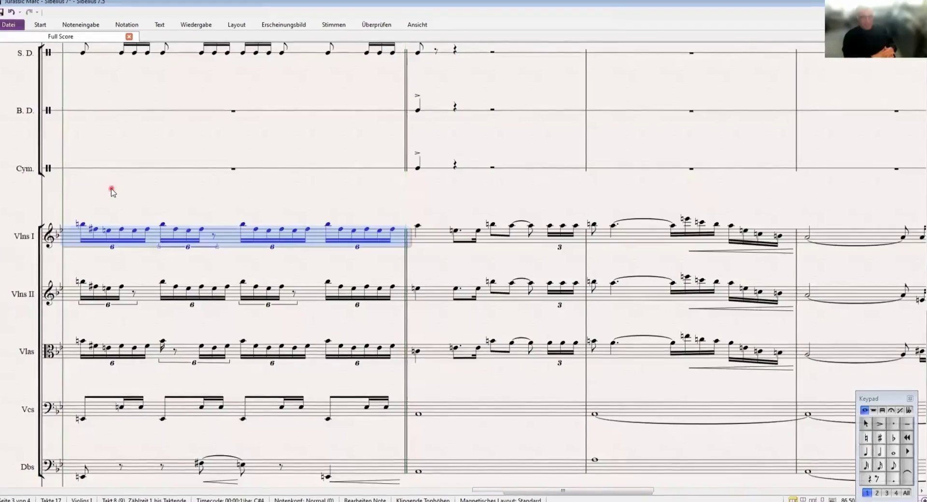
key(space)
scroll(401, 186, up, 1)
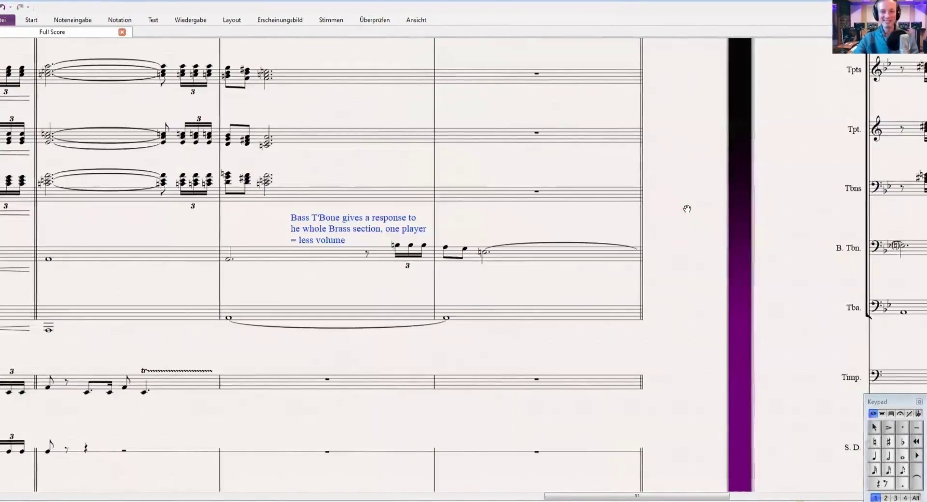
click(76, 216)
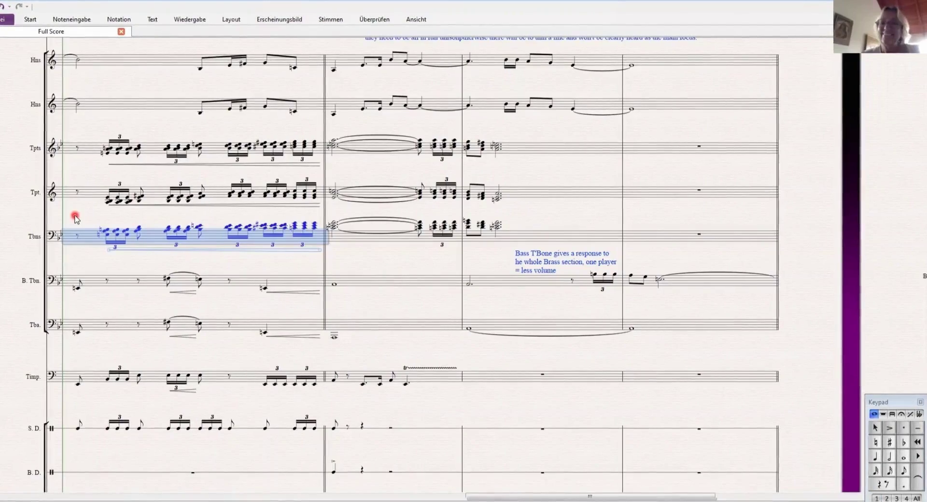
Deselect the trombone bar, zoom onto the trumpet triplets, and select the last triplet
key(Escape)
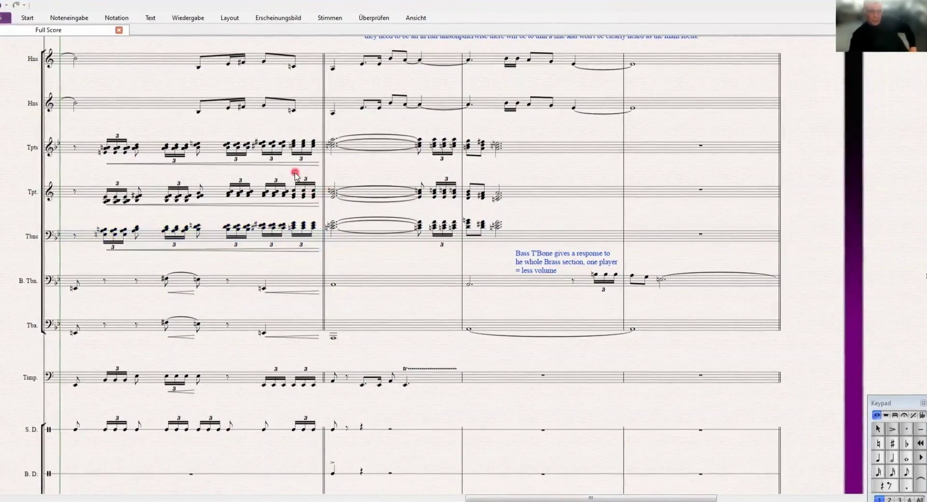
scroll(287, 174, up, 2)
scroll(230, 170, up, 1)
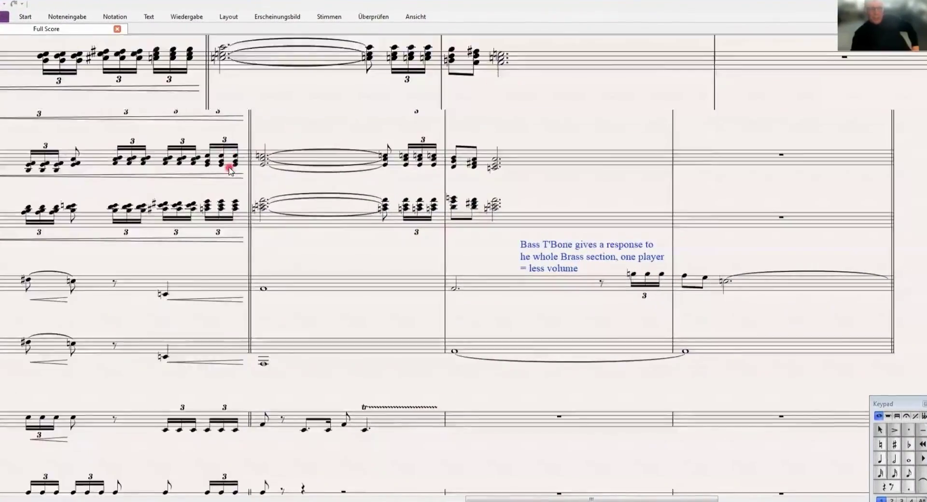
scroll(231, 170, up, 1)
mouse_move(232, 82)
mouse_down()
mouse_move(443, 159)
mouse_move(459, 180)
mouse_up()
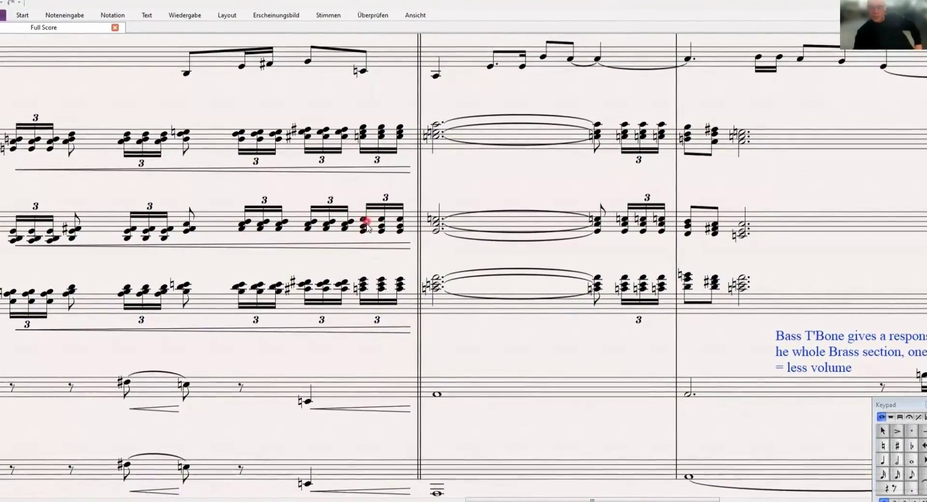
drag(474, 186, 509, 229)
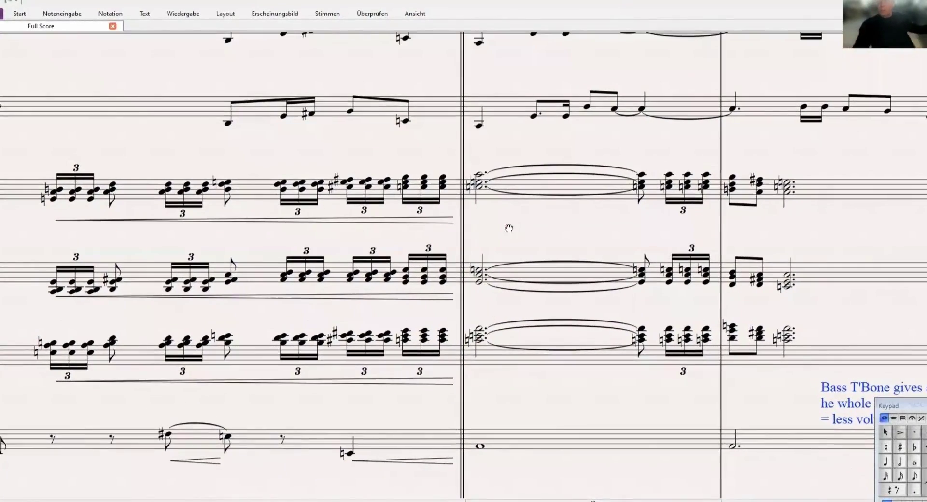
click(420, 188)
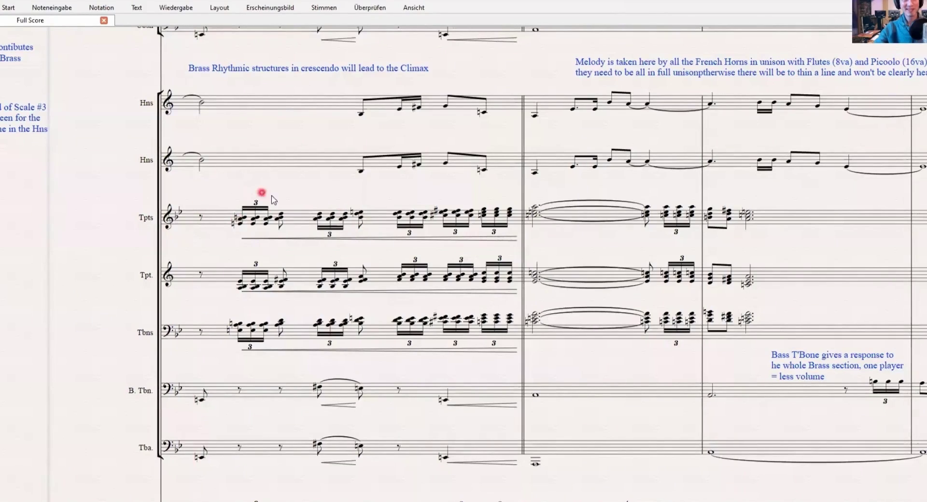
Play back the brass passage, stop it, and pan slightly across the brass bars
key(space)
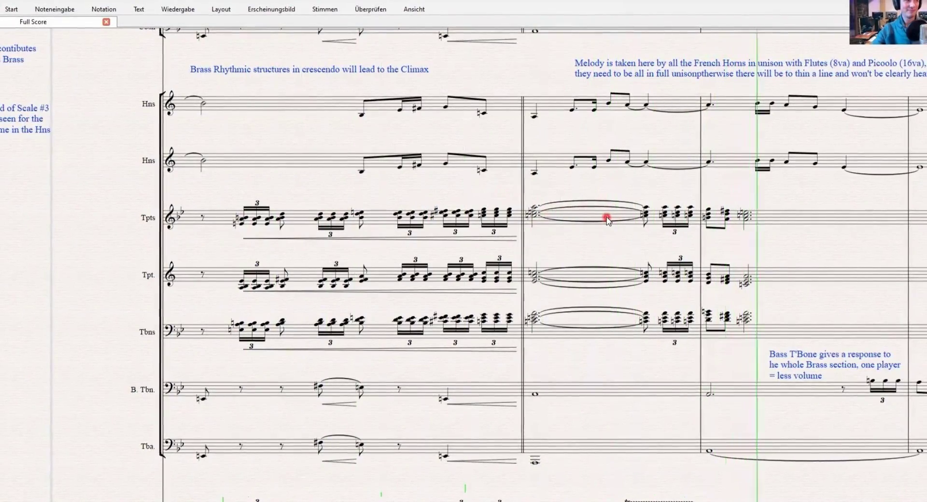
key(ctrl+equal)
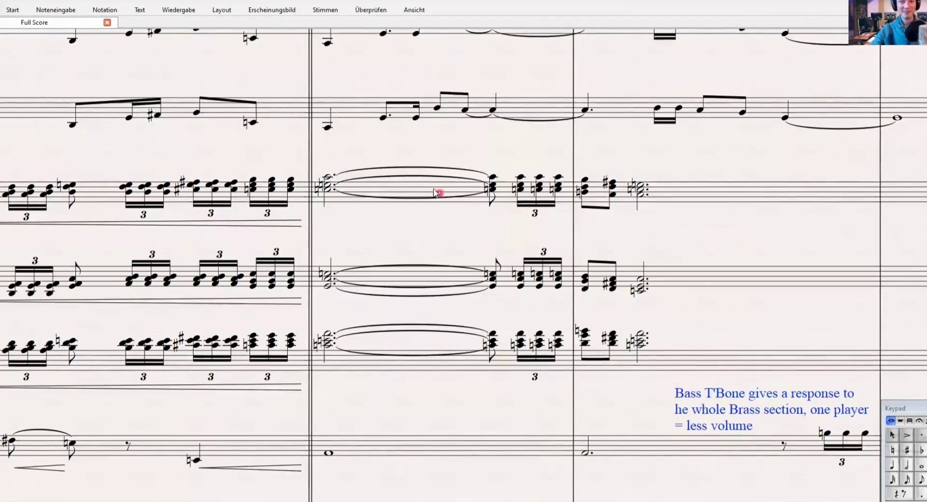
drag(386, 144, 429, 153)
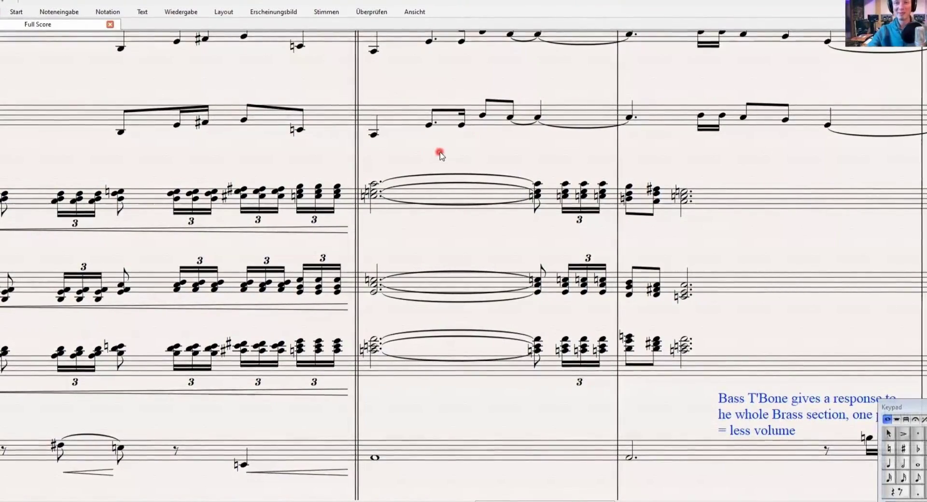
drag(440, 155, 429, 162)
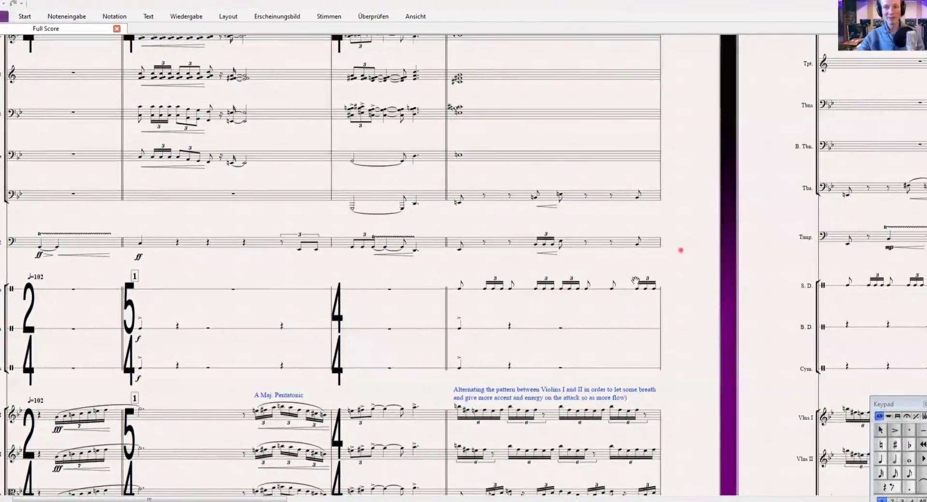
Select the snare drum, bass drum and cymbal bar together as one passage
drag(681, 252, 489, 310)
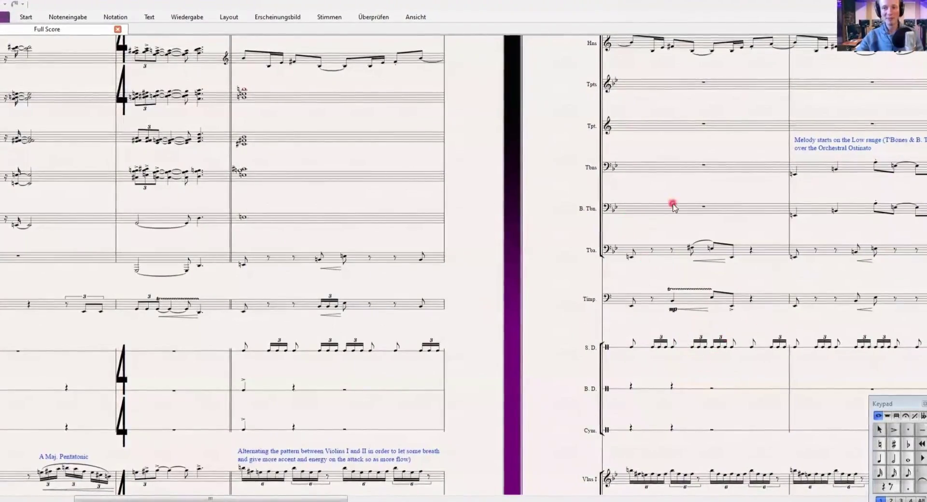
scroll(725, 122, up, 5)
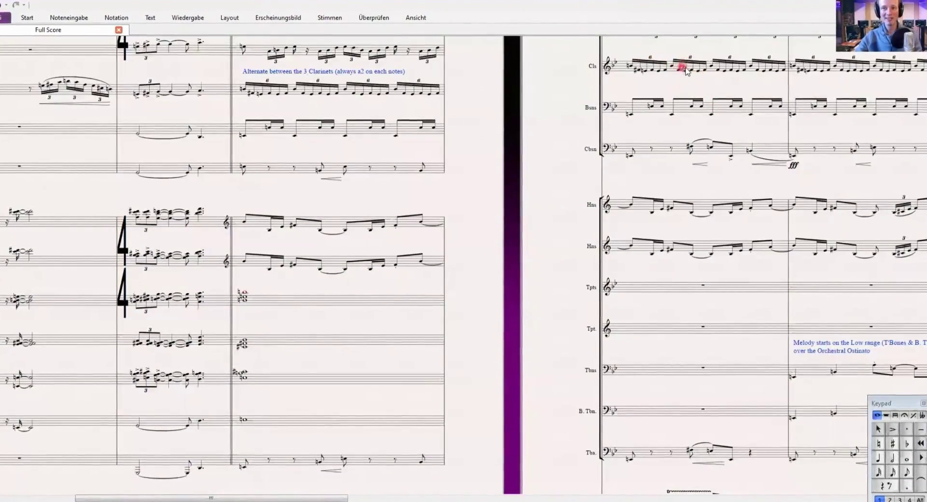
scroll(560, 271, down, 3)
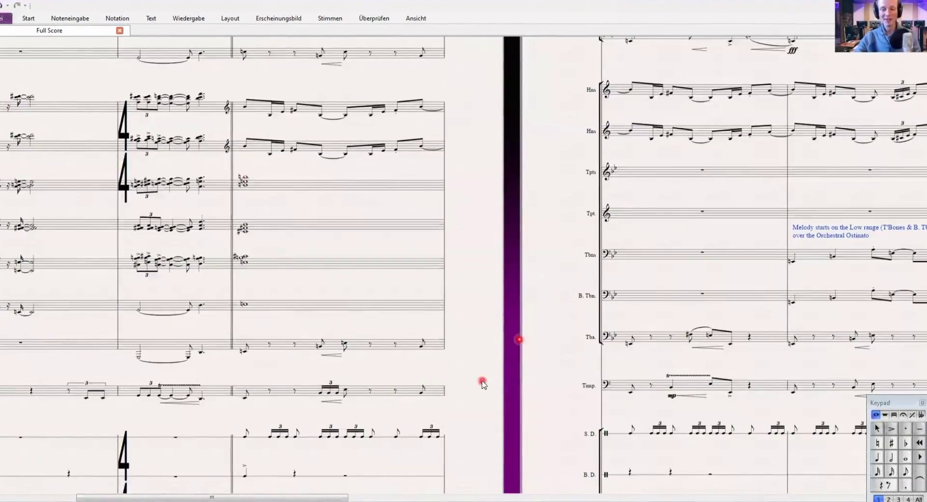
scroll(482, 383, down, 2)
click(302, 354)
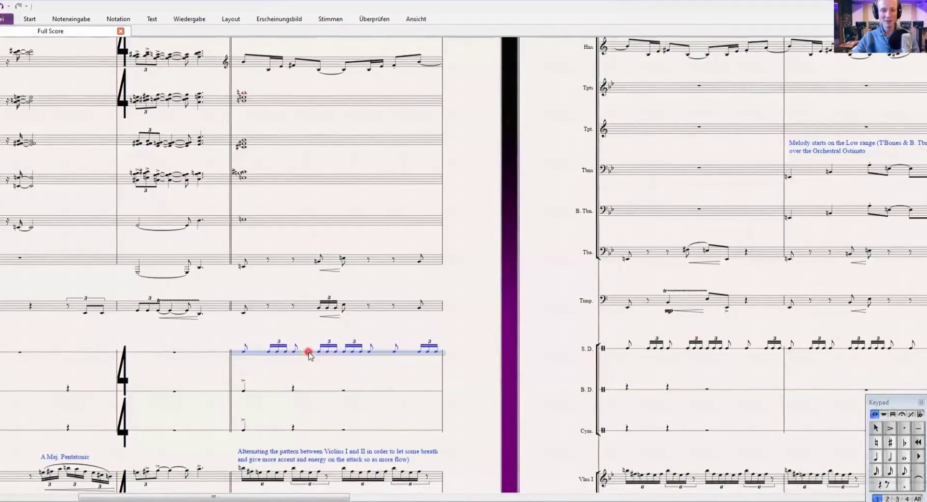
shift+click(266, 433)
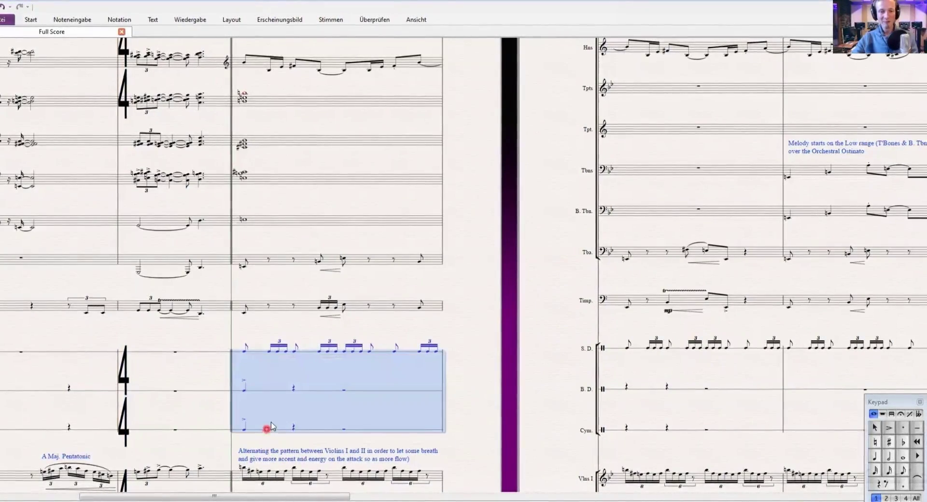
ctrl+scroll(305, 394, up, 2)
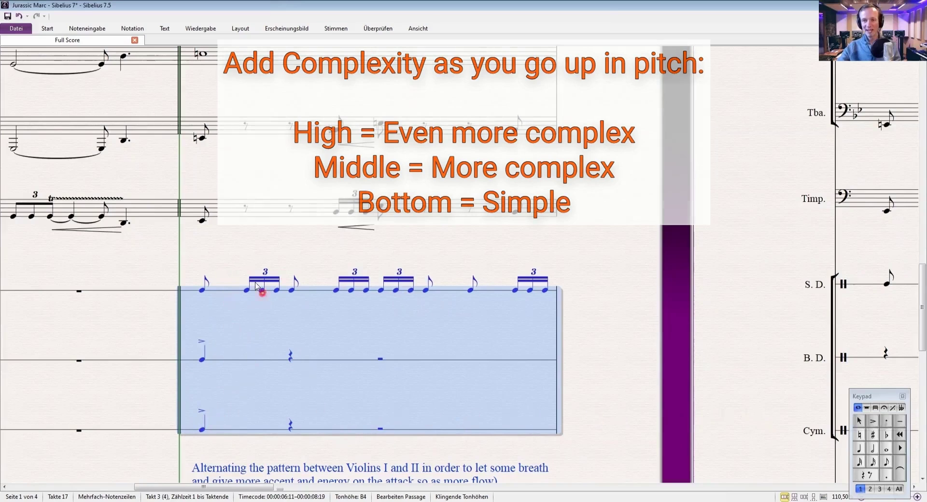
Extend the percussion selection up to the timpani bar and play it
shift+click(223, 208)
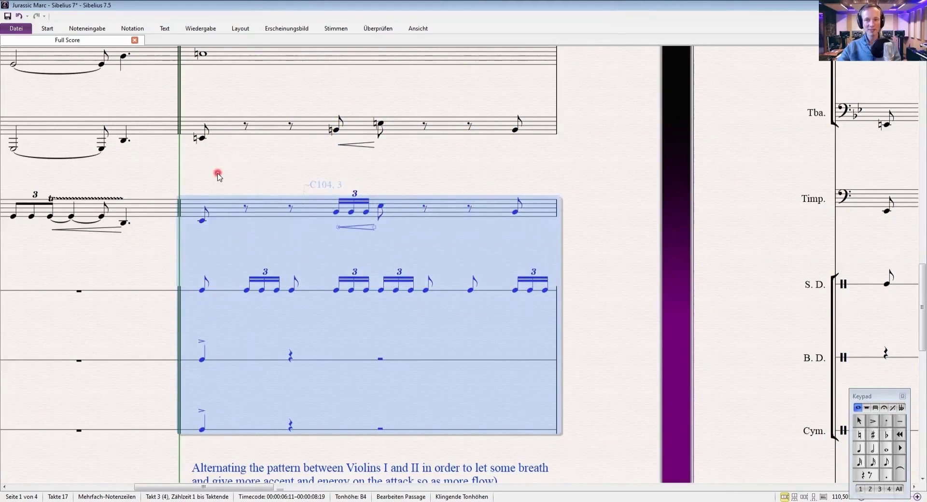
scroll(288, 225, down, 3)
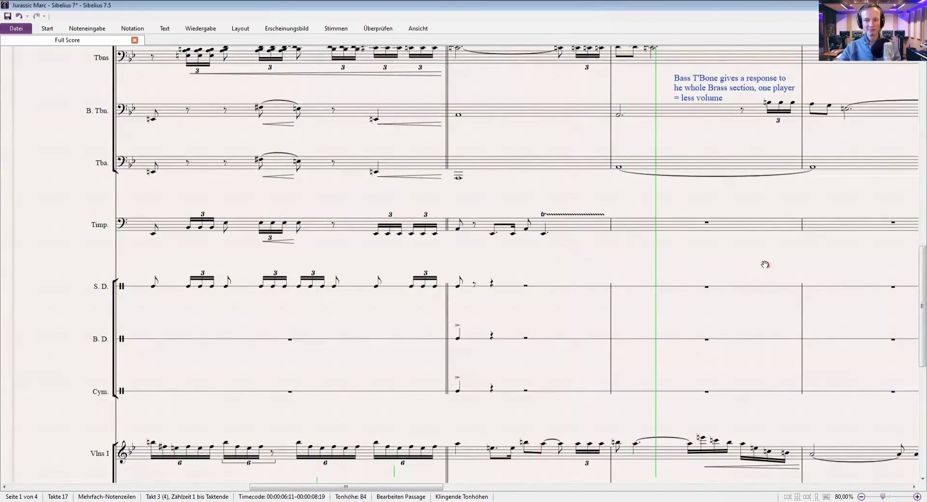
Stop playback and select the closing timpani-through-percussion bar before the trills
click(611, 238)
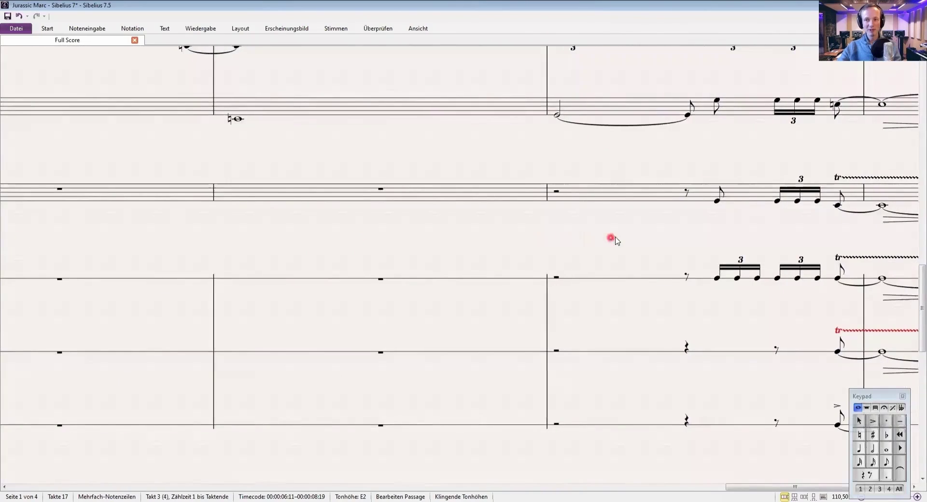
drag(614, 239, 351, 245)
click(303, 197)
shift+click(318, 444)
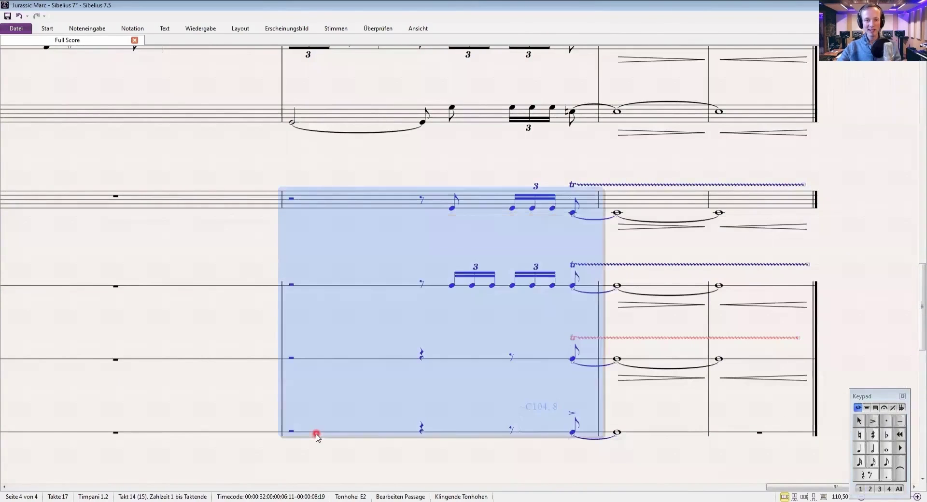
Play back the closing timpani and percussion bar, then clear the selection
key(ctrl+minus)
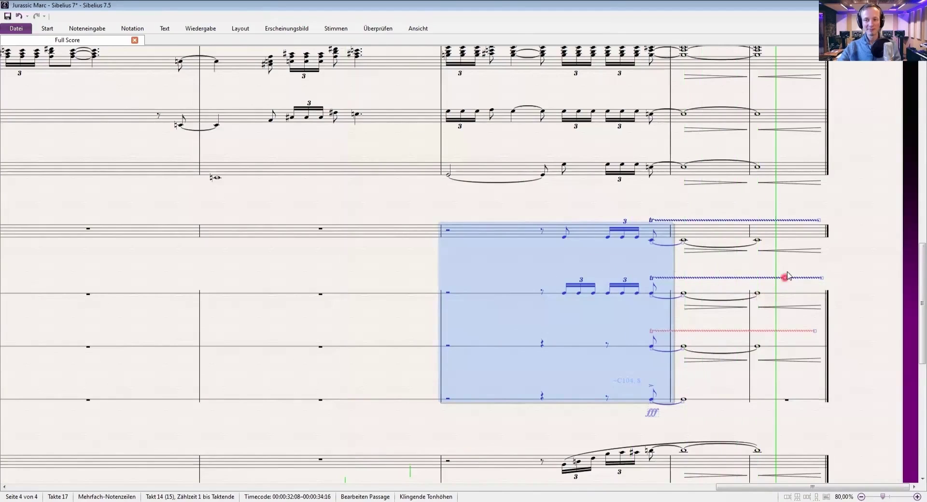
key(ctrl+plus)
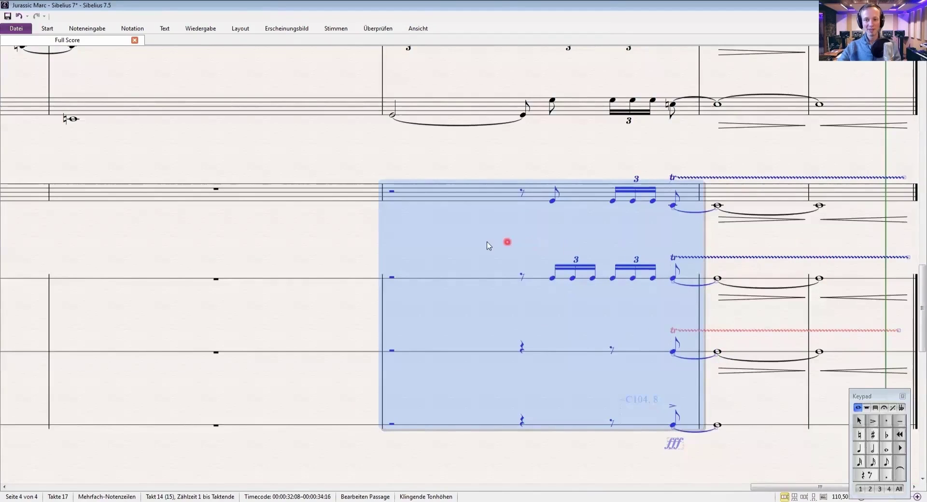
click(347, 234)
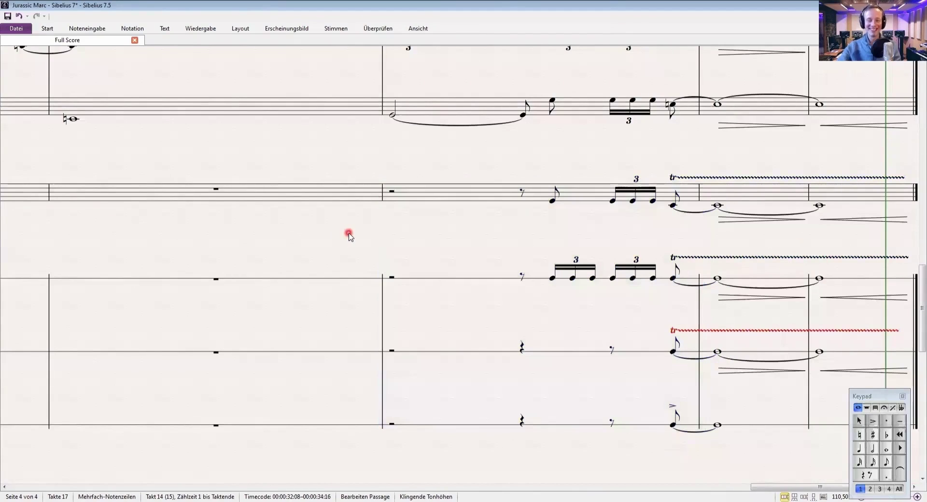